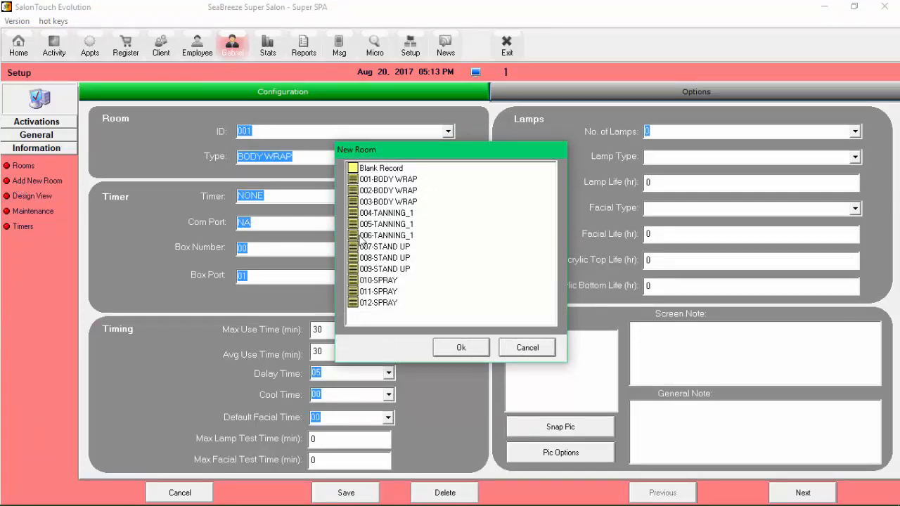
Create a new room from a blank record and enter Solar Storm as its type
left_click(385, 170)
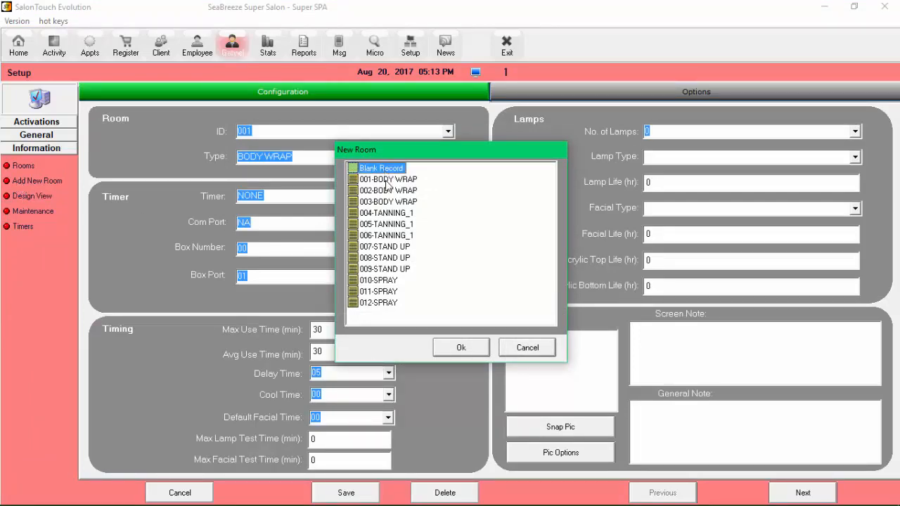
left_click(461, 349)
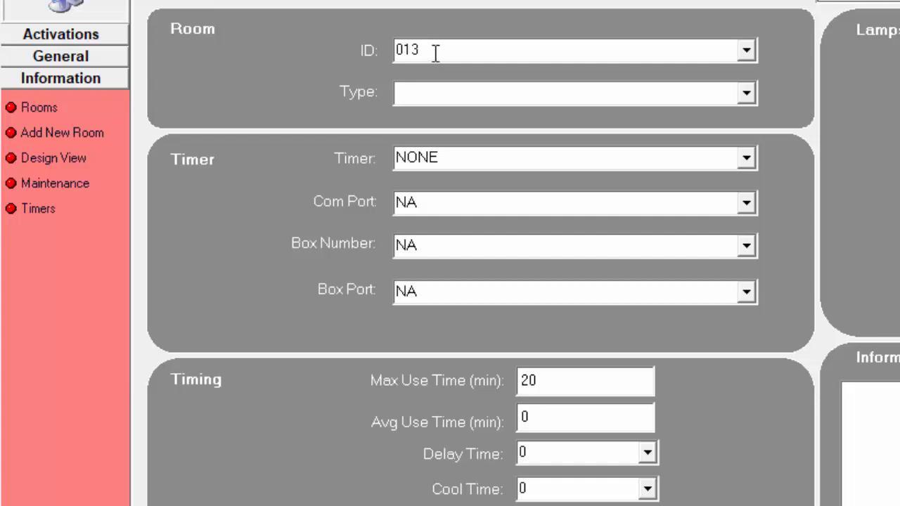
left_click(747, 94)
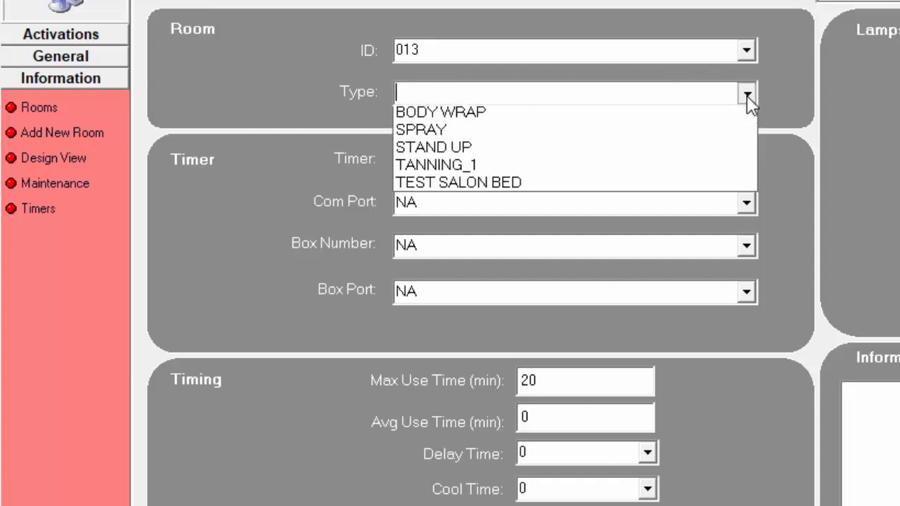
left_click(569, 88)
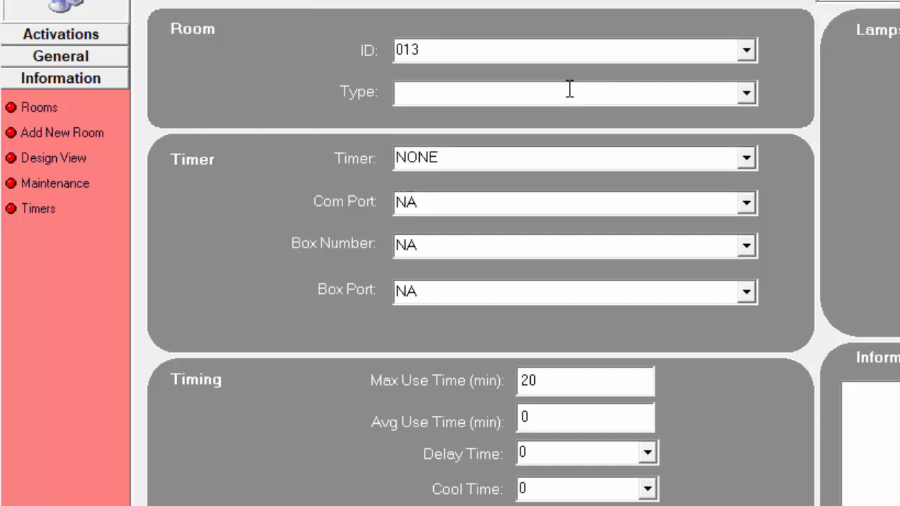
type("Solar Strom")
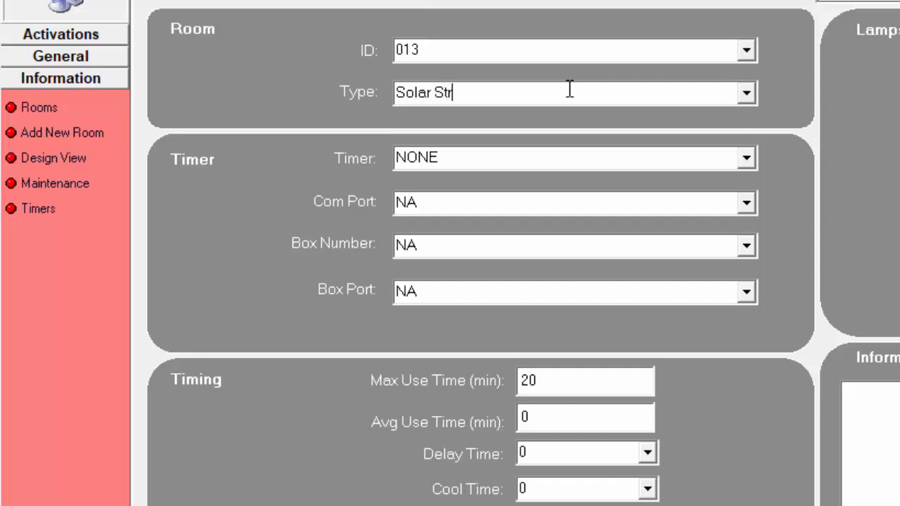
key("BackSpace")
key("BackSpace")
key("BackSpace")
type("o")
key("BackSpace")
type("torm")
Configure the room's timer as TMAX with com port 03, box number 00 and box port 13
left_click(748, 158)
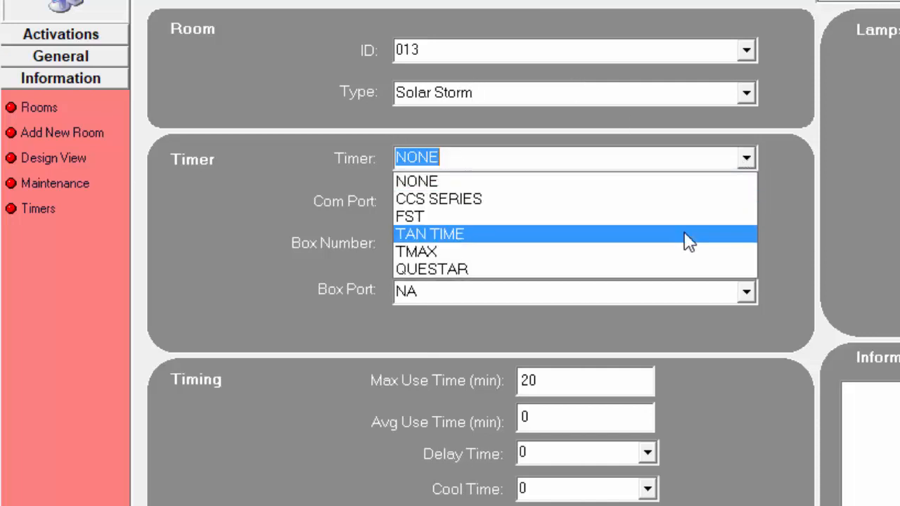
left_click(673, 252)
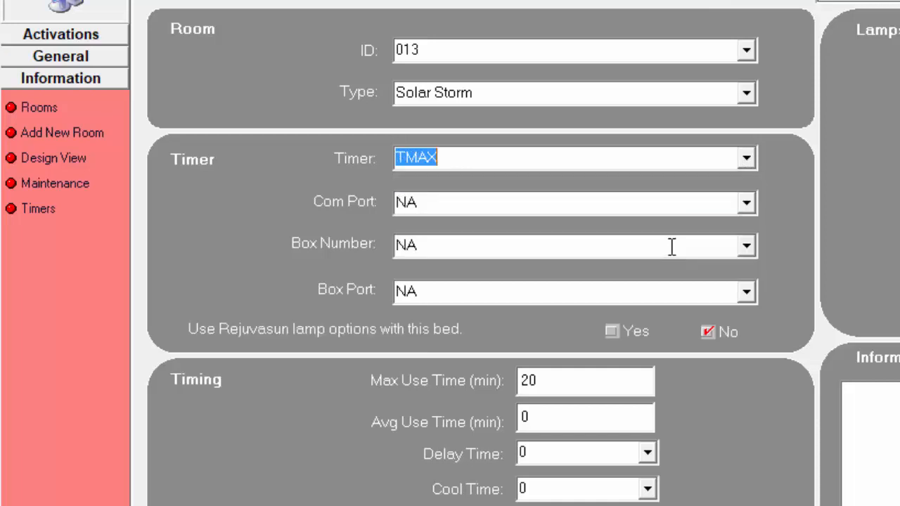
left_click(747, 204)
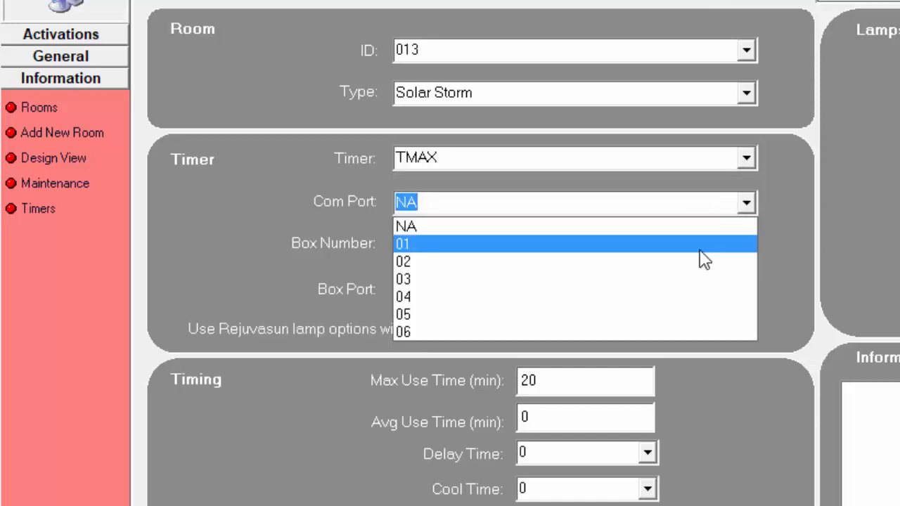
left_click(645, 282)
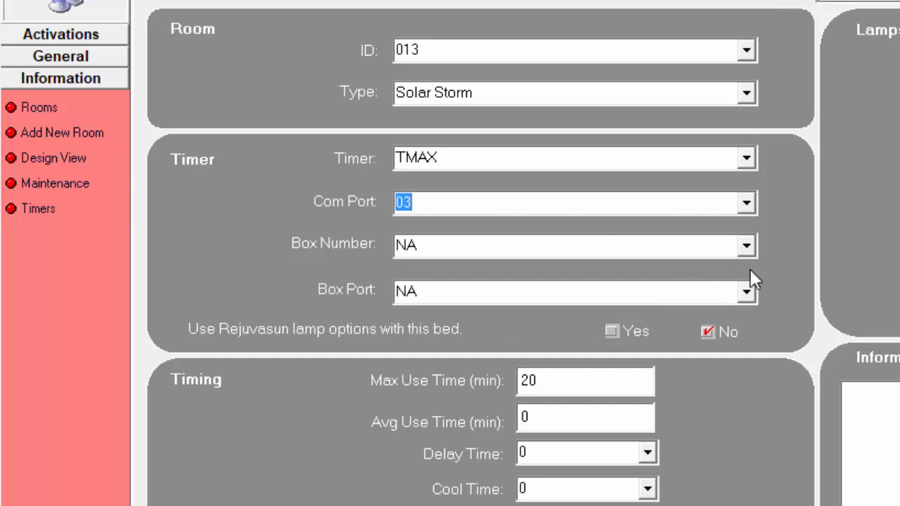
left_click(745, 247)
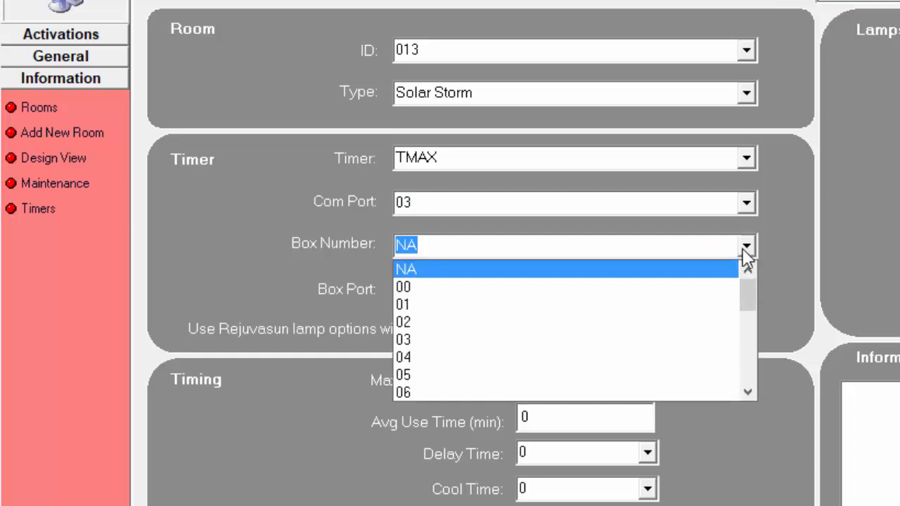
left_click(555, 286)
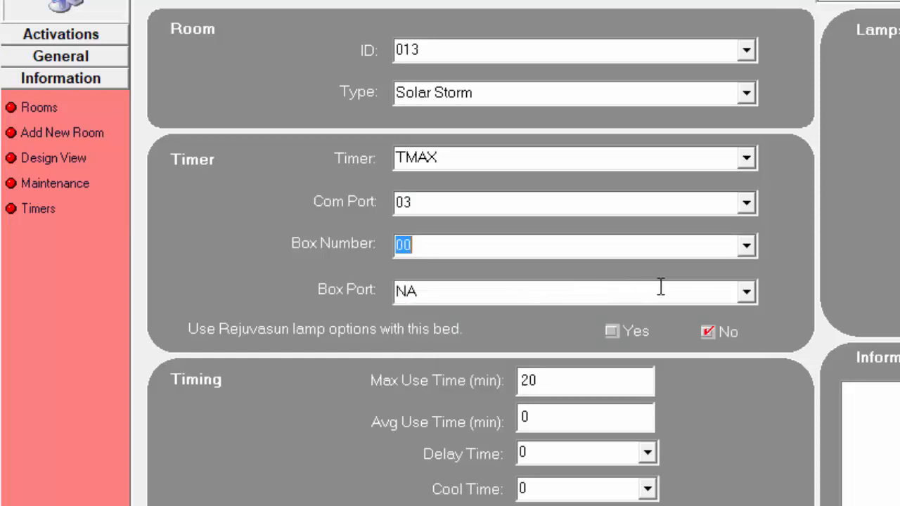
left_click(747, 293)
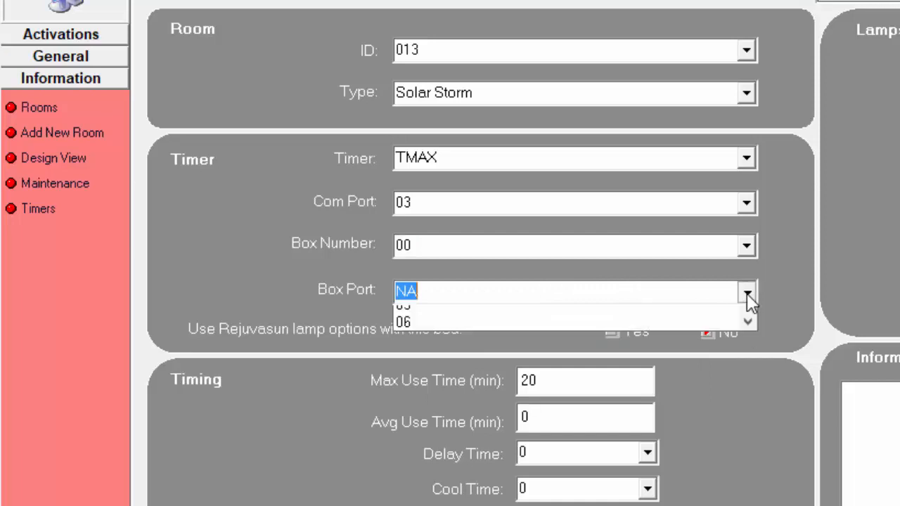
scroll(528, 388, "down", 4)
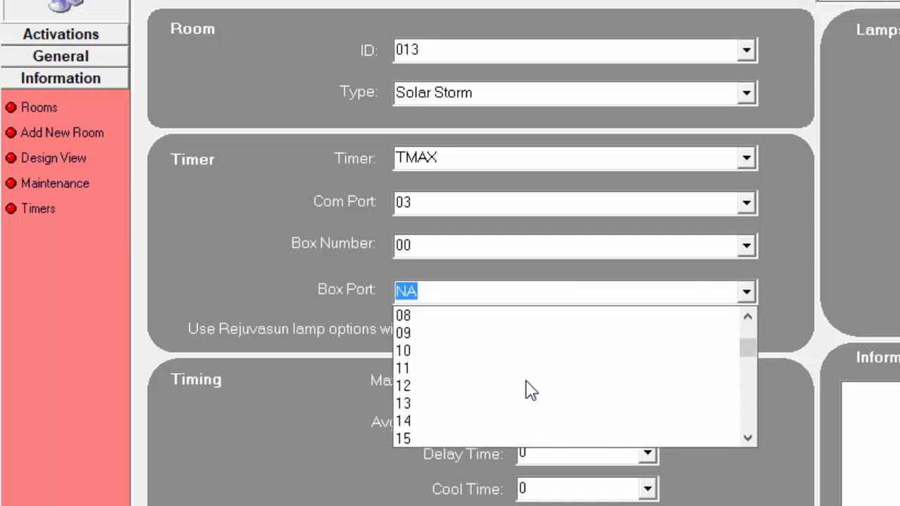
left_click(433, 351)
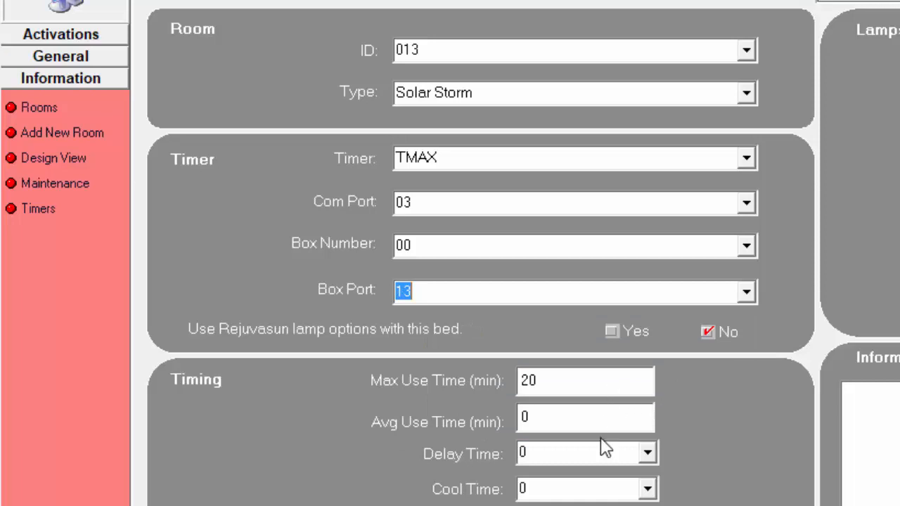
Set the room's delay time to 05 and save the room, acknowledging the restart notice
left_click(647, 454)
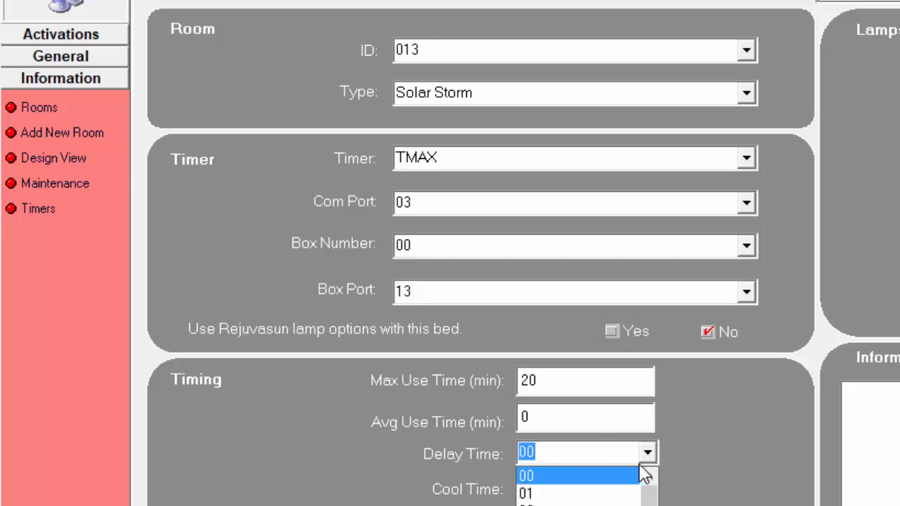
left_click(556, 504)
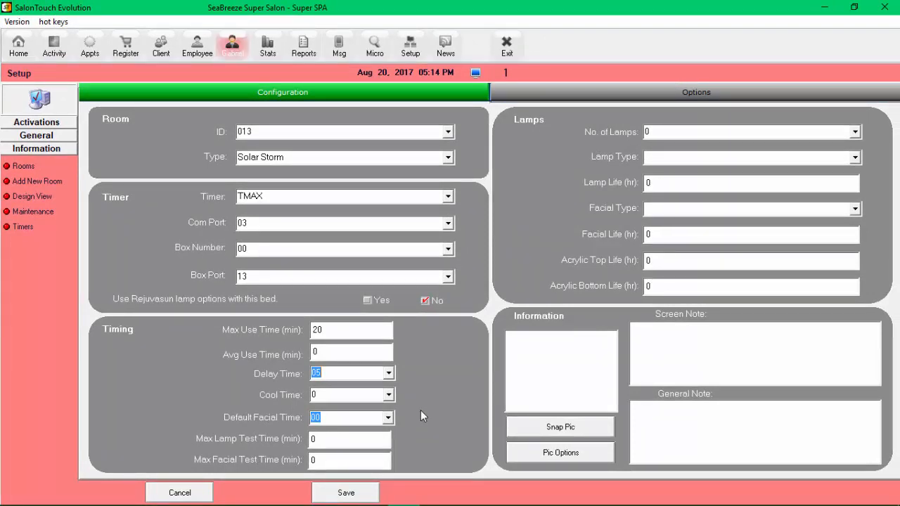
left_click(349, 498)
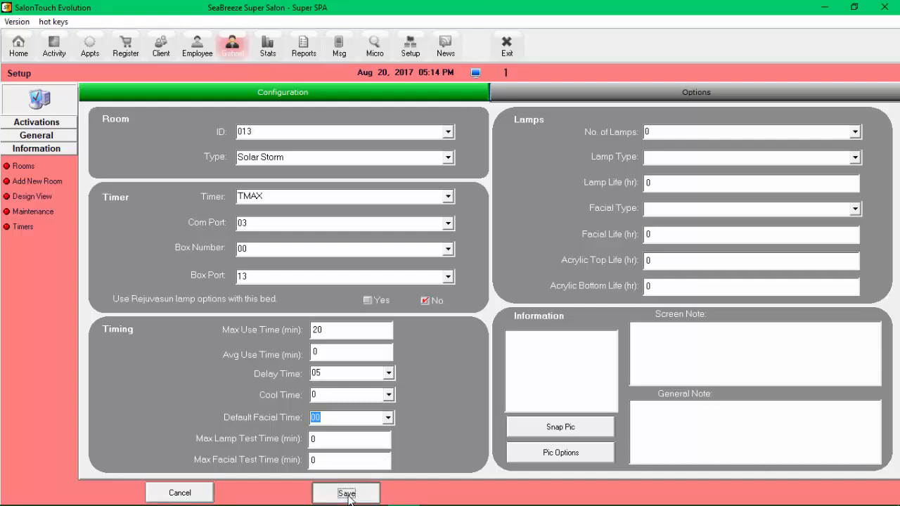
left_click(348, 495)
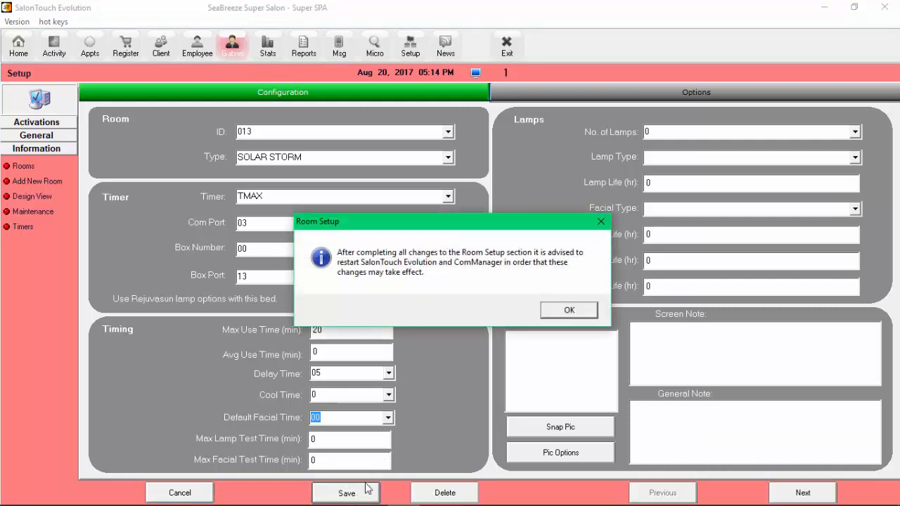
left_click(573, 309)
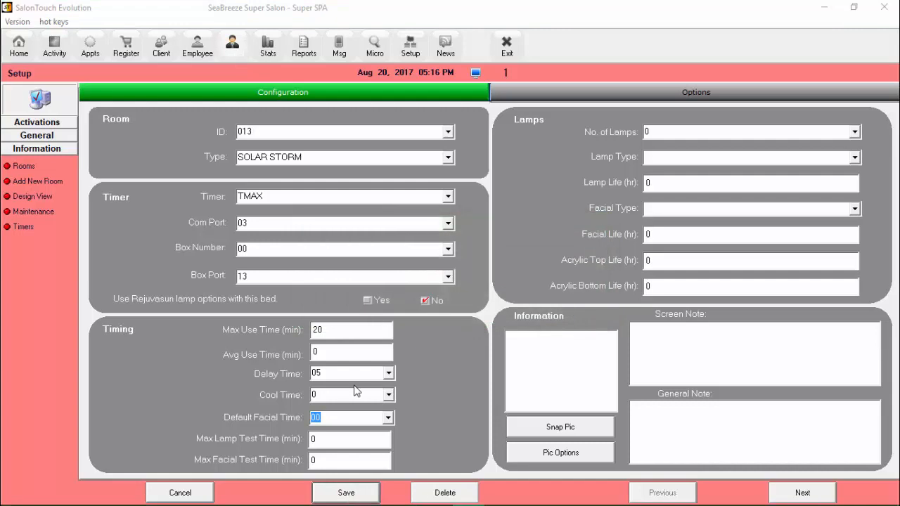
Add another new room using the 013-SOLAR STORM record as the template
left_click(5, 183)
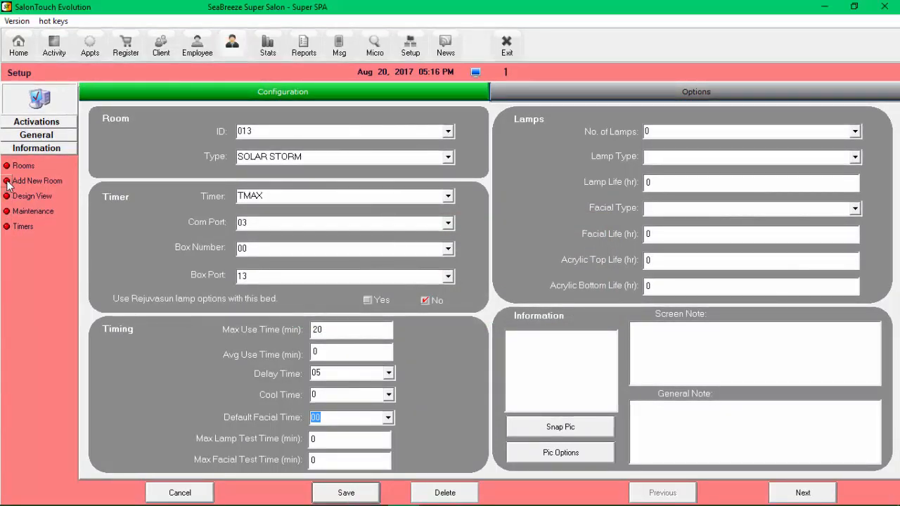
left_click(23, 184)
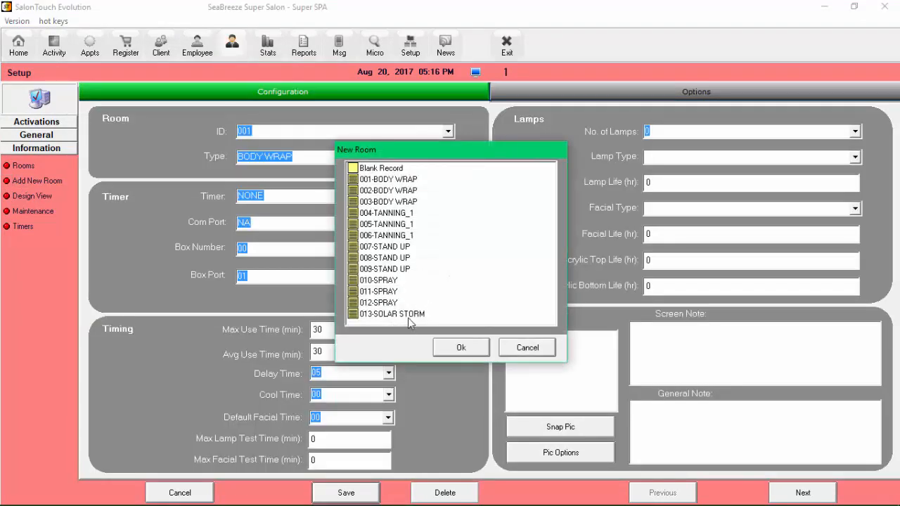
left_click(407, 314)
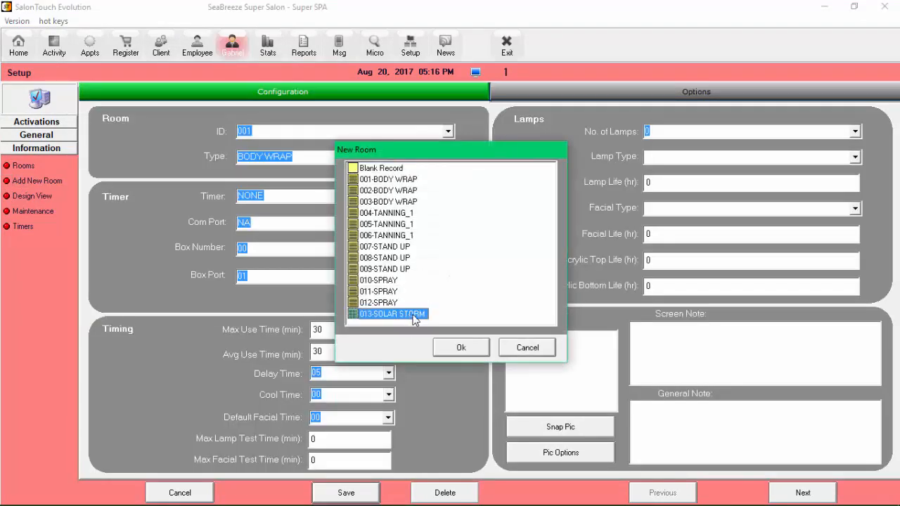
left_click(461, 348)
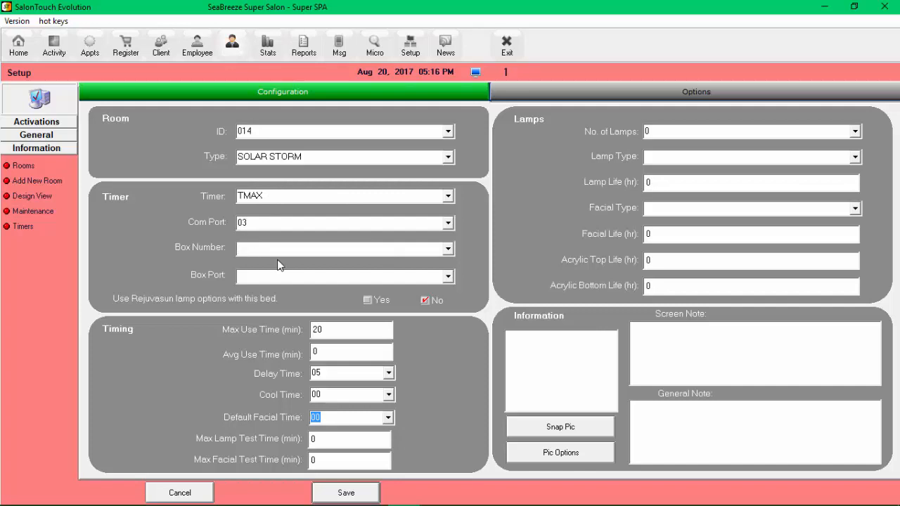
Set the new room's box number to 00 and box port to 14, and save the room
left_click(448, 249)
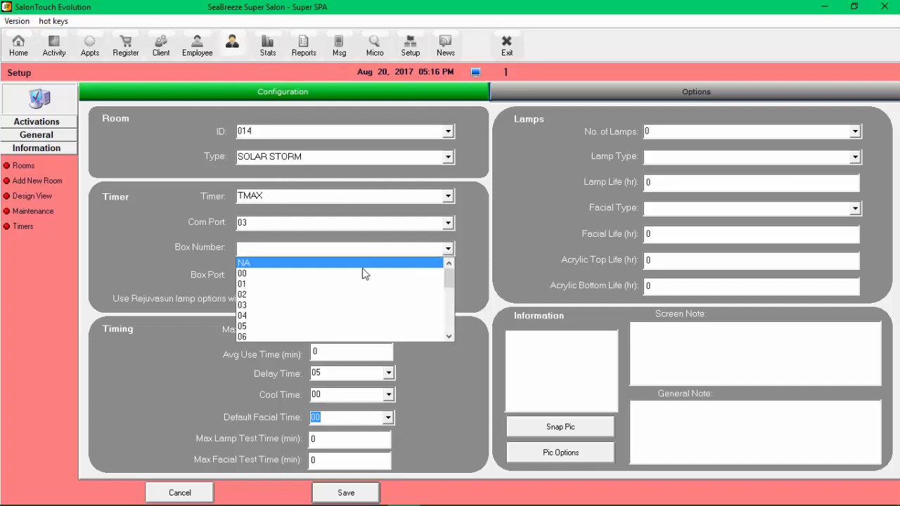
left_click(363, 274)
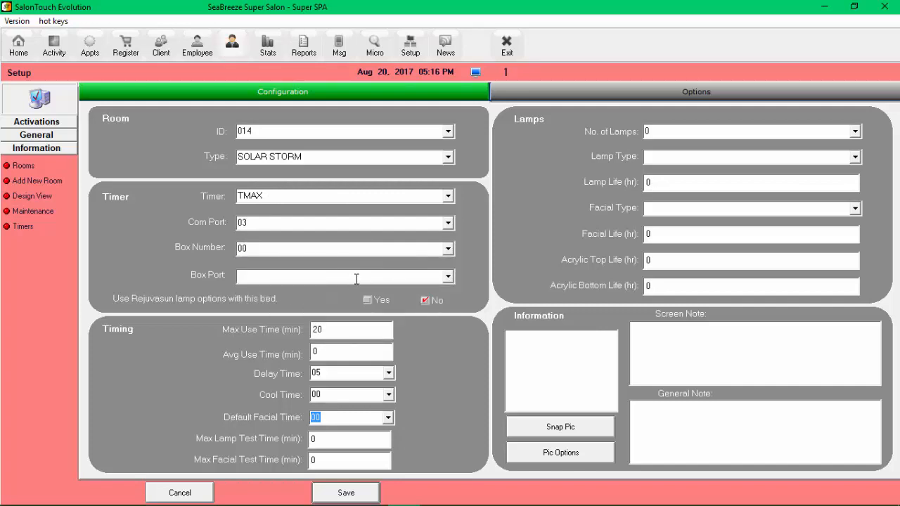
left_click(448, 277)
scroll(369, 344, "down", 5)
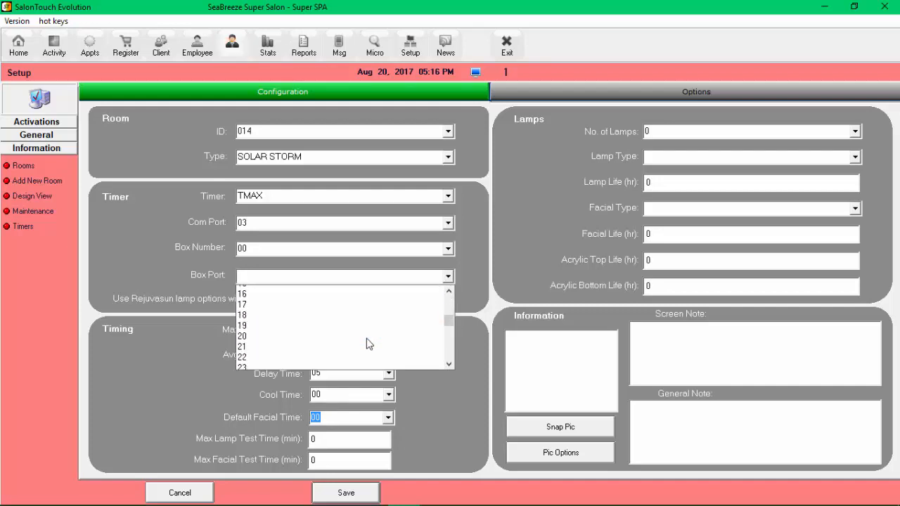
scroll(366, 339, "down", 1)
scroll(355, 338, "up", 2)
left_click(254, 290)
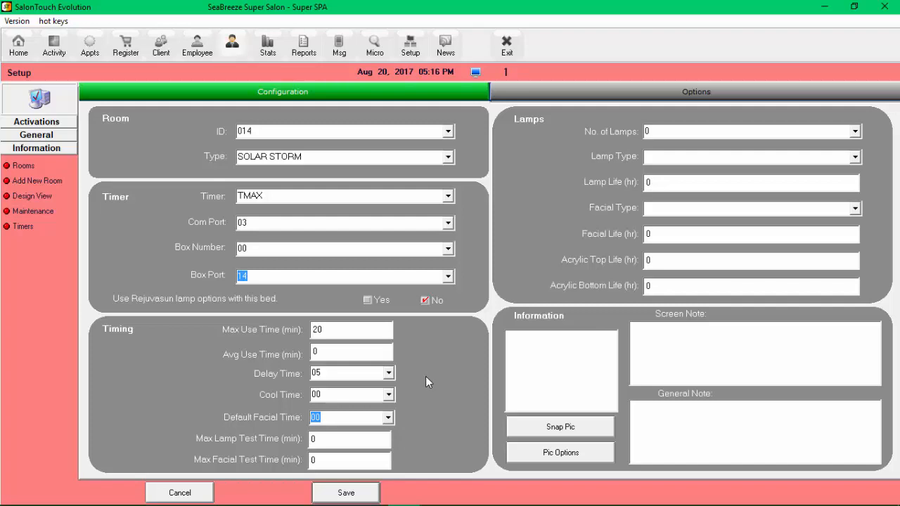
left_click(347, 493)
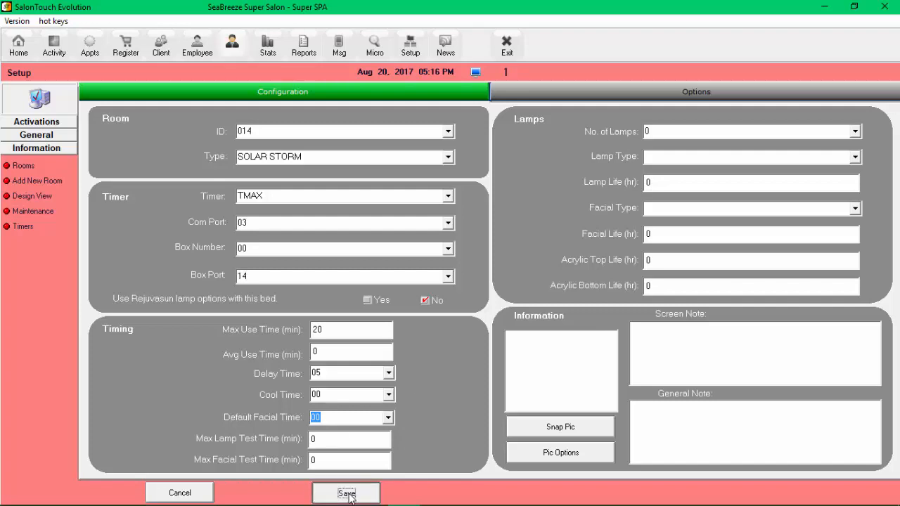
left_click(347, 493)
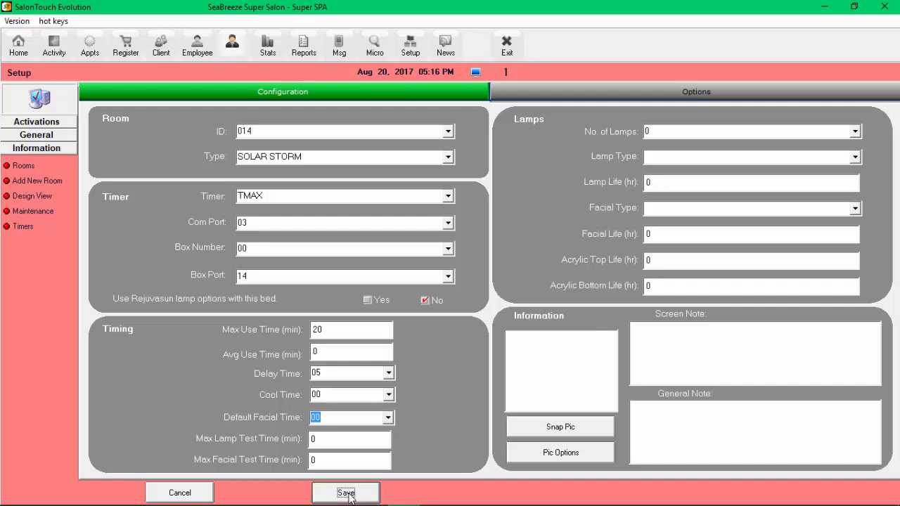
left_click(550, 307)
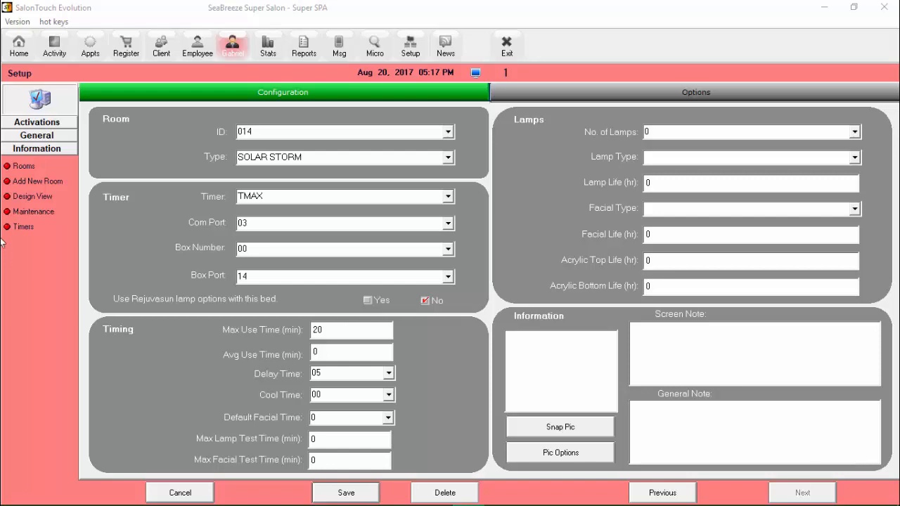
In the room design view, label the empty row below SPRAY as SOLAR STORM and assign room 013 to its first cell
left_click(21, 196)
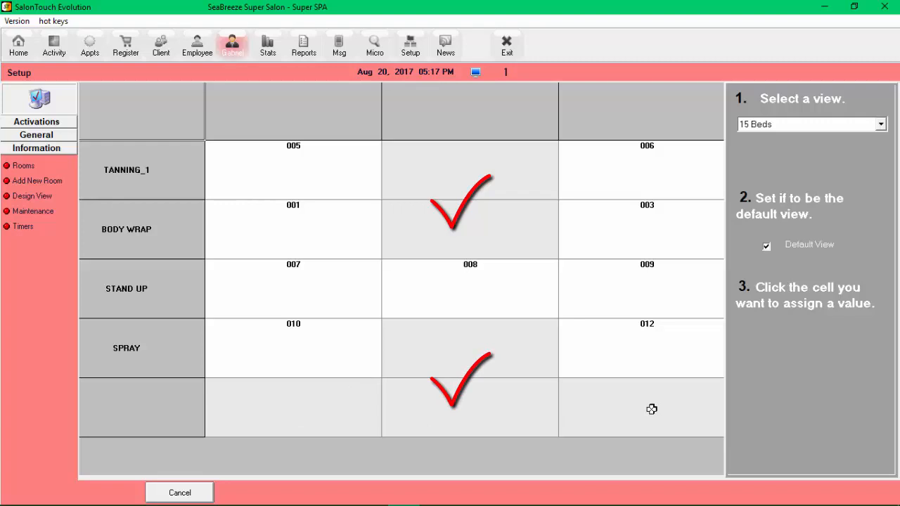
left_click(151, 403)
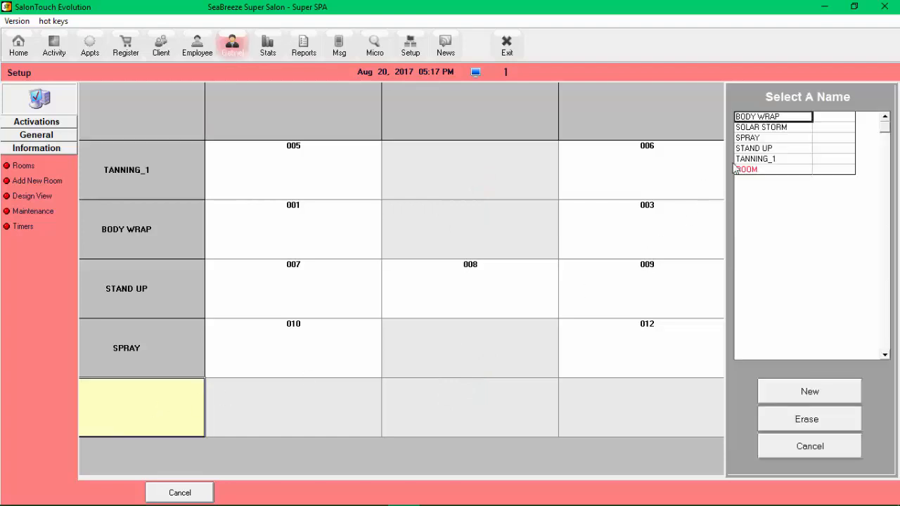
left_click(759, 128)
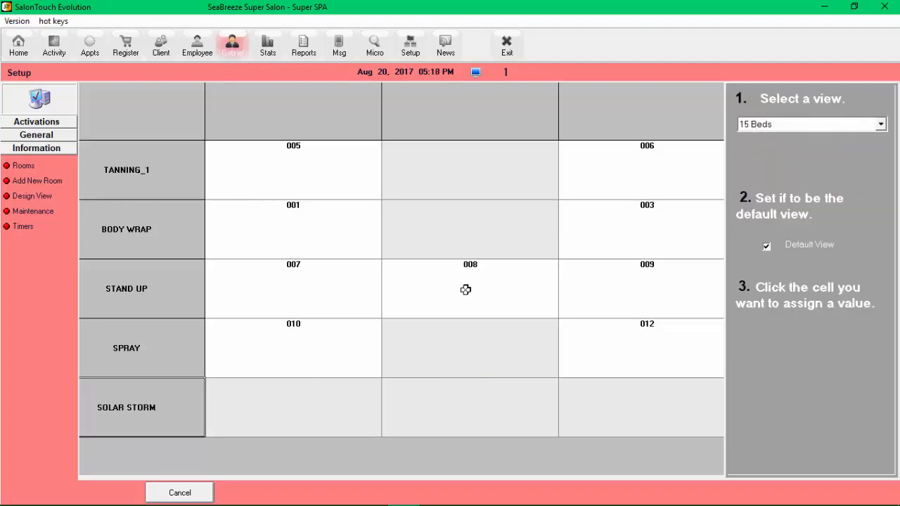
left_click(294, 407)
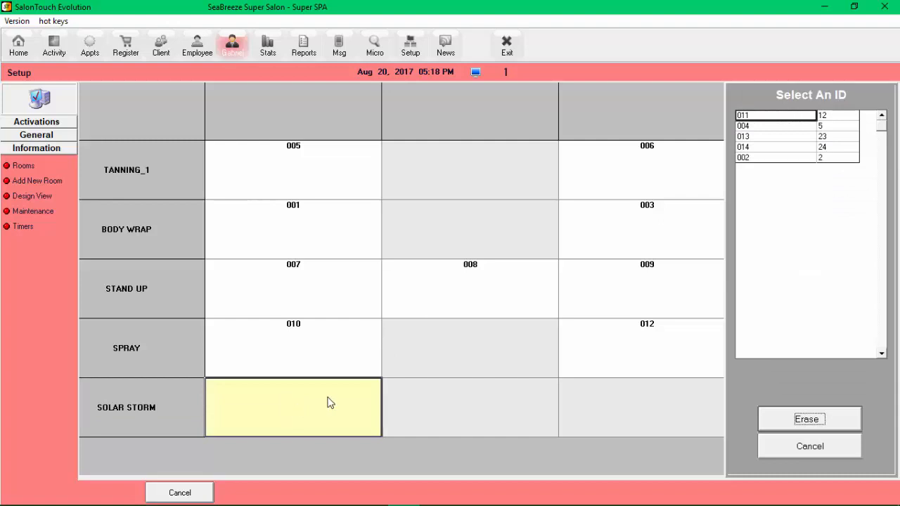
left_click(745, 136)
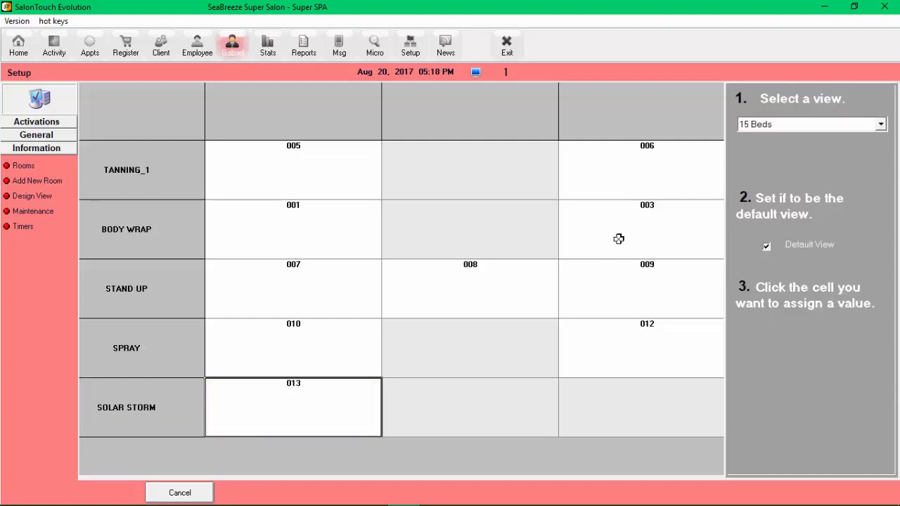
Assign room 014 to the third room cell of the SOLAR STORM row, and exit the program
left_click(610, 407)
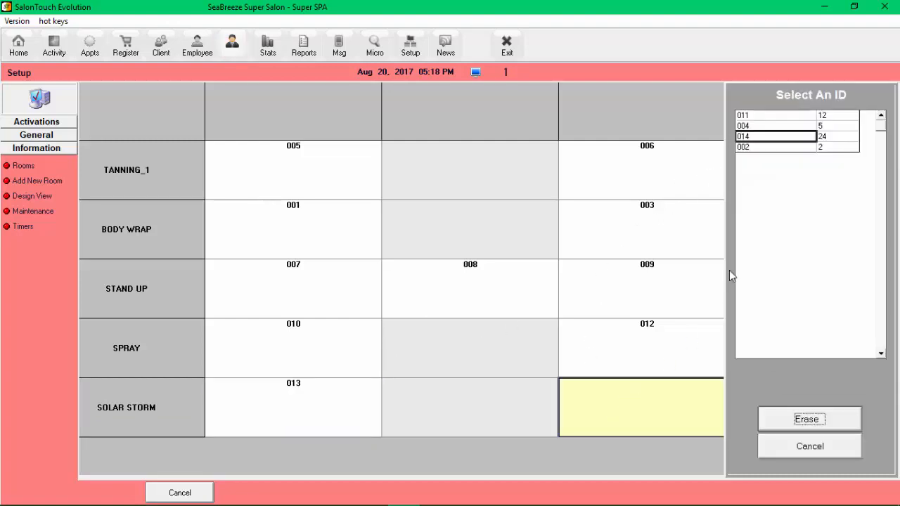
left_click(762, 137)
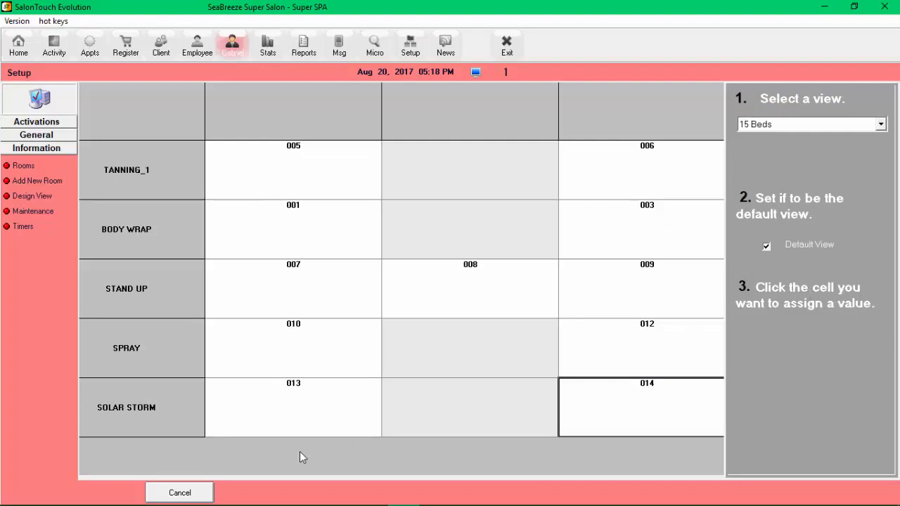
left_click(503, 54)
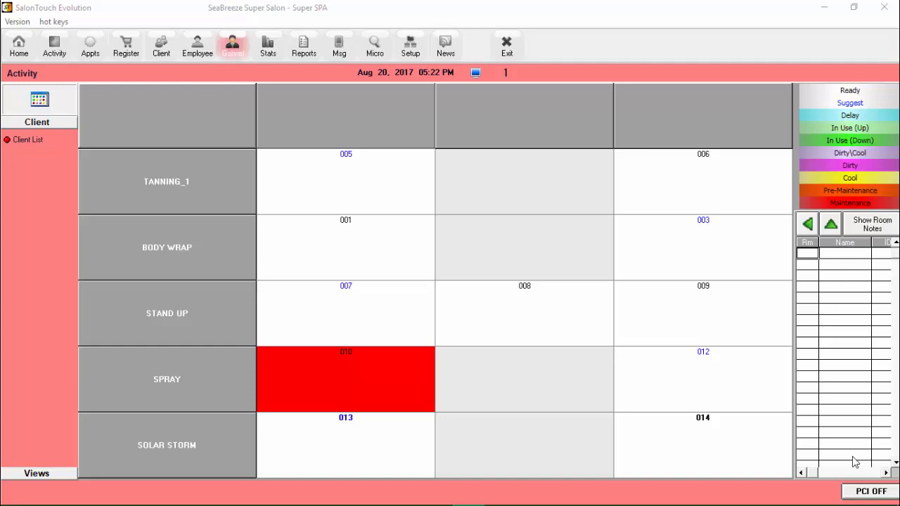
In the salon setup, open the surcharges of the TAN AND BODY WRAP 10 - SESSION tan service
left_click(411, 57)
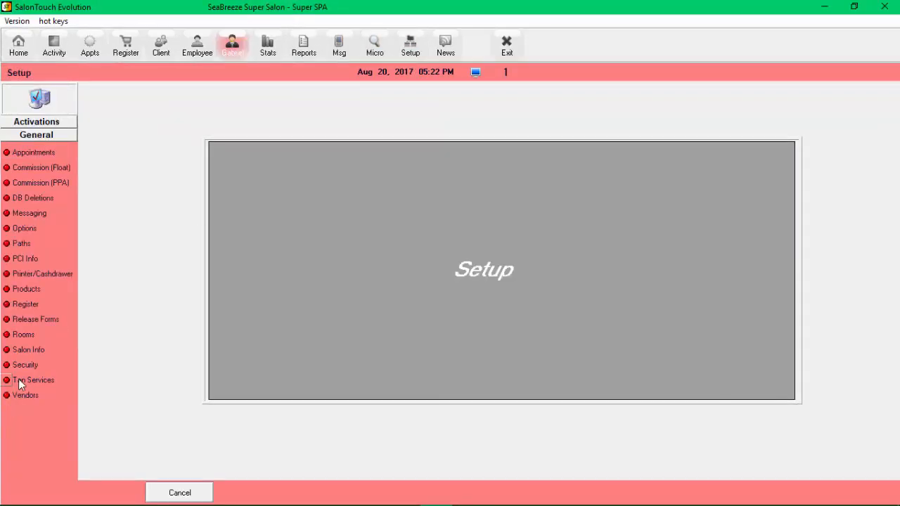
left_click(7, 382)
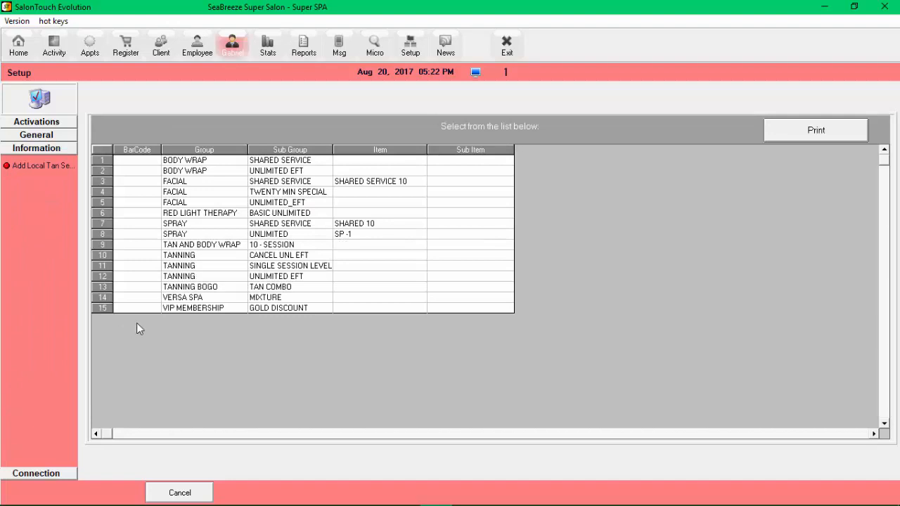
left_click(178, 244)
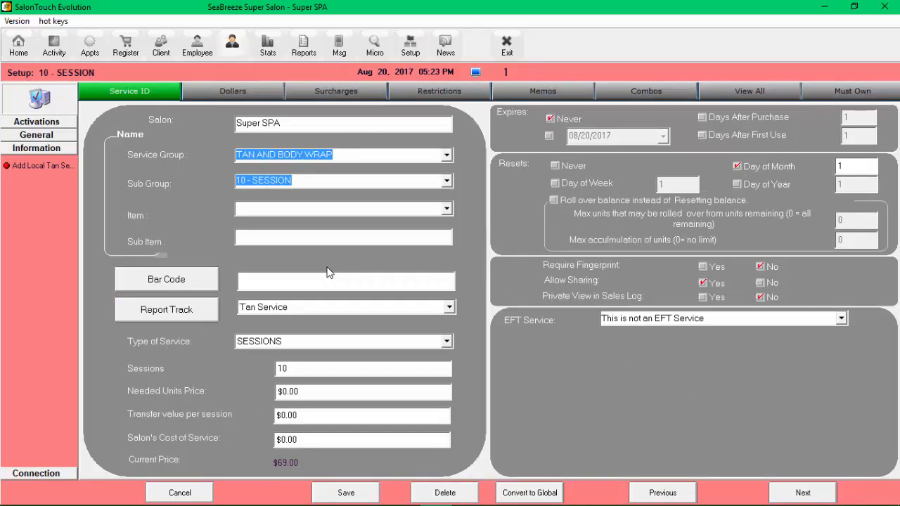
left_click(328, 99)
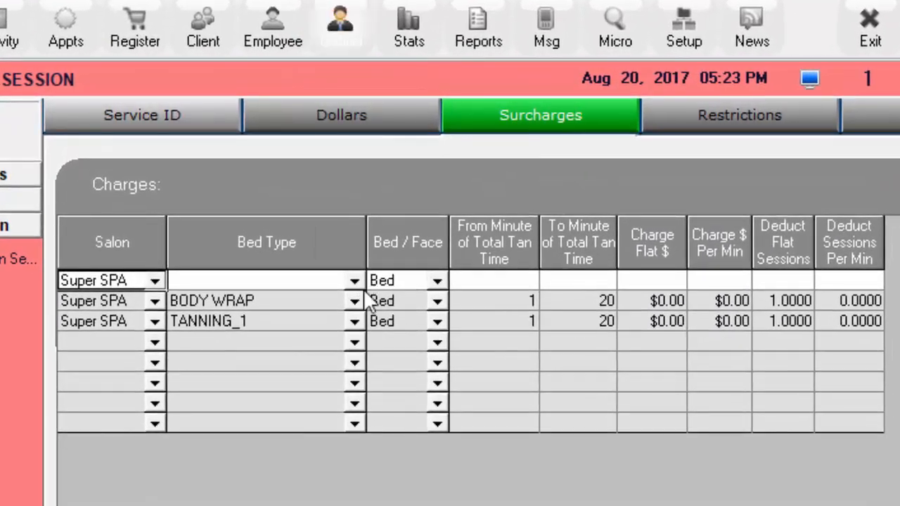
Add a SOLAR STORM bed surcharge from minute 1 to minute 20 that deducts 1 flat session
left_click(353, 280)
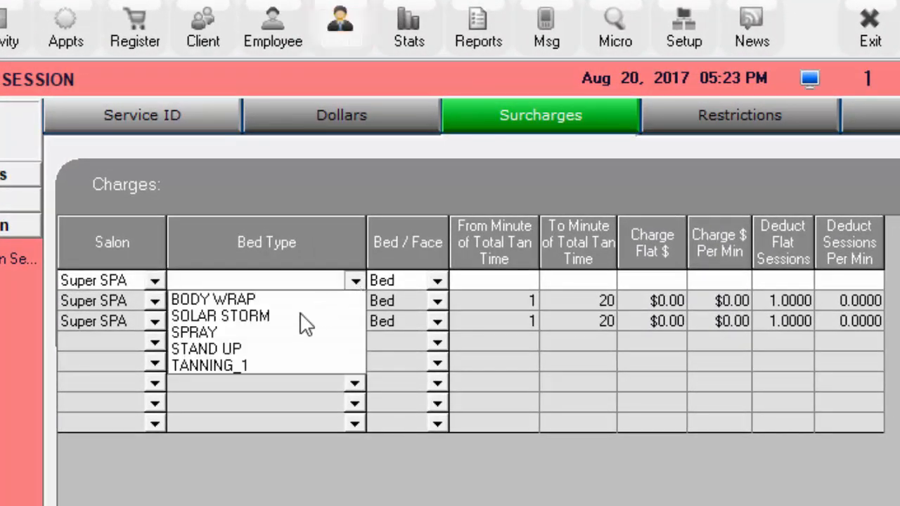
left_click(262, 317)
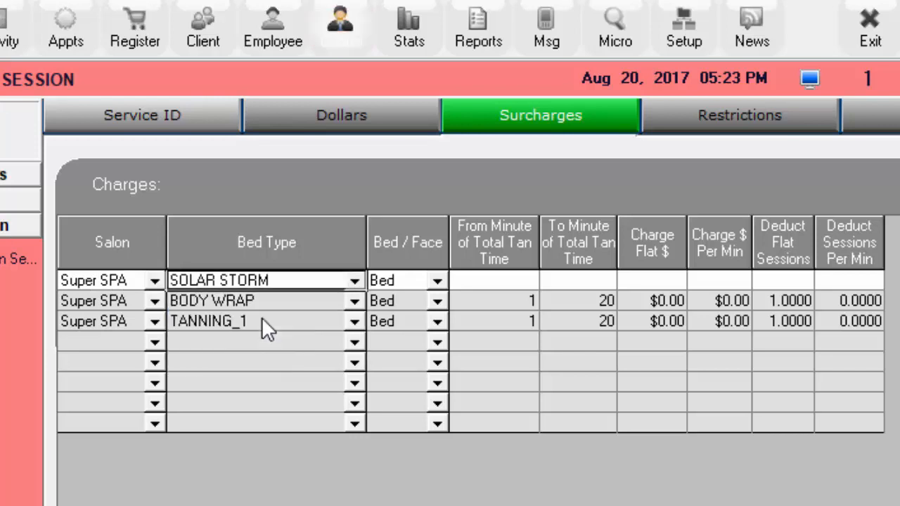
left_click(507, 280)
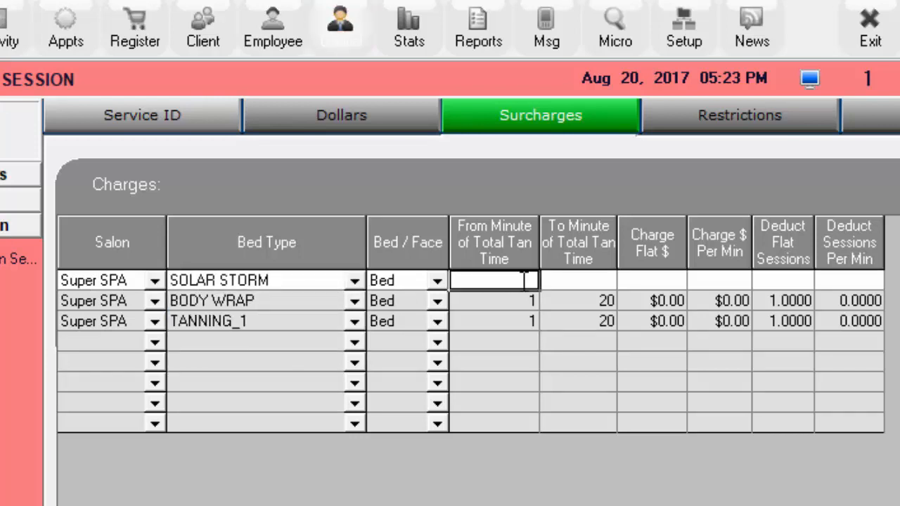
type("1")
left_click(572, 280)
type("20")
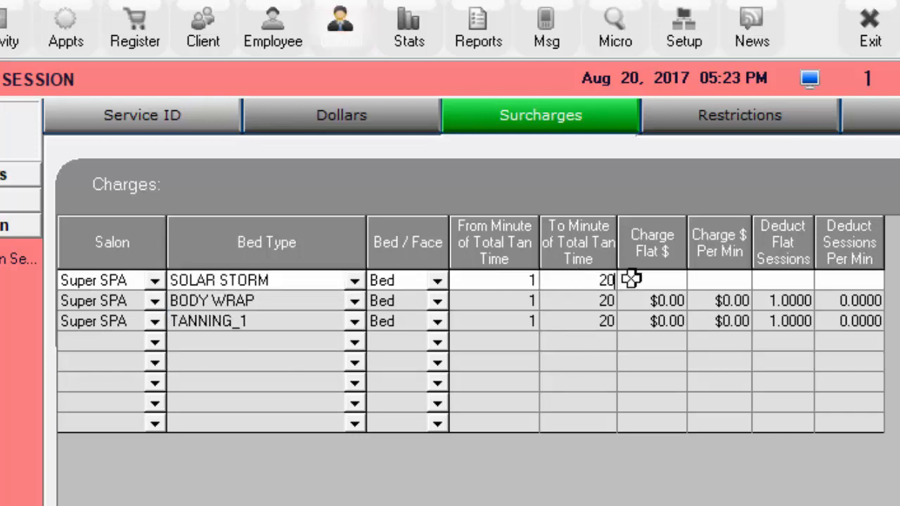
left_click(774, 283)
type("1")
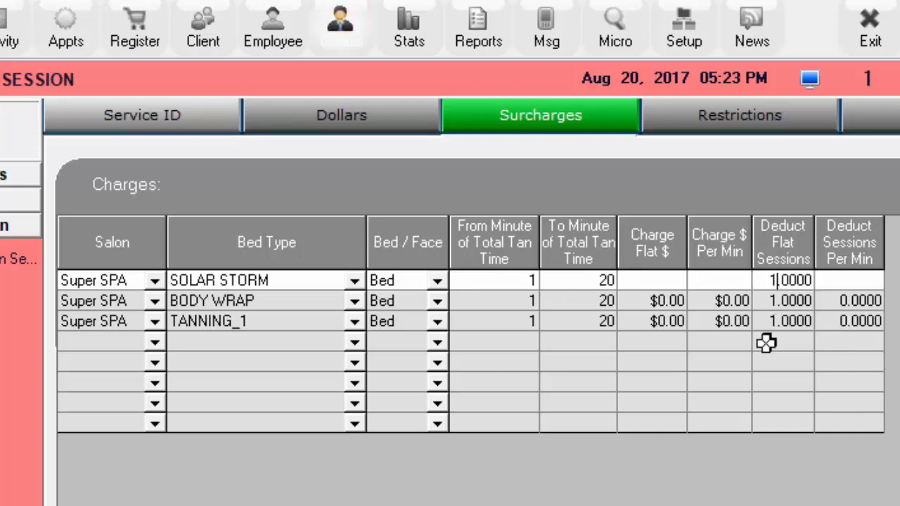
key("Return")
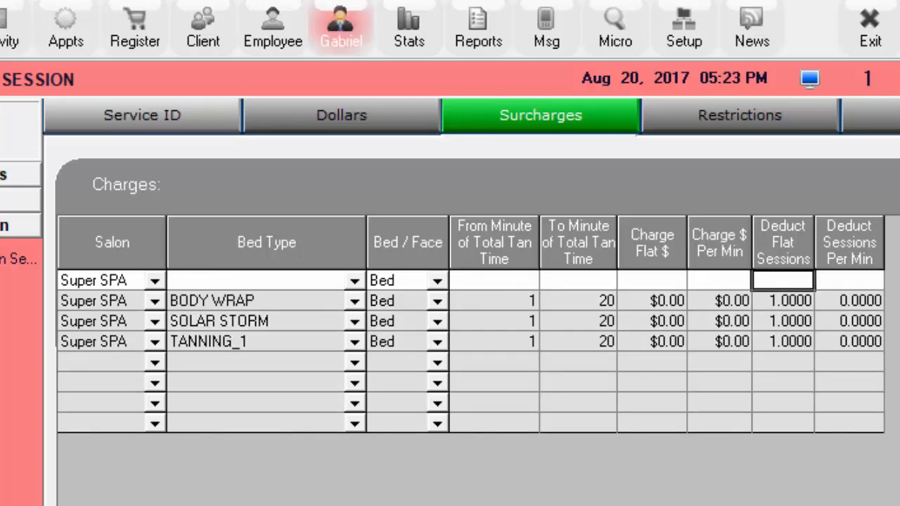